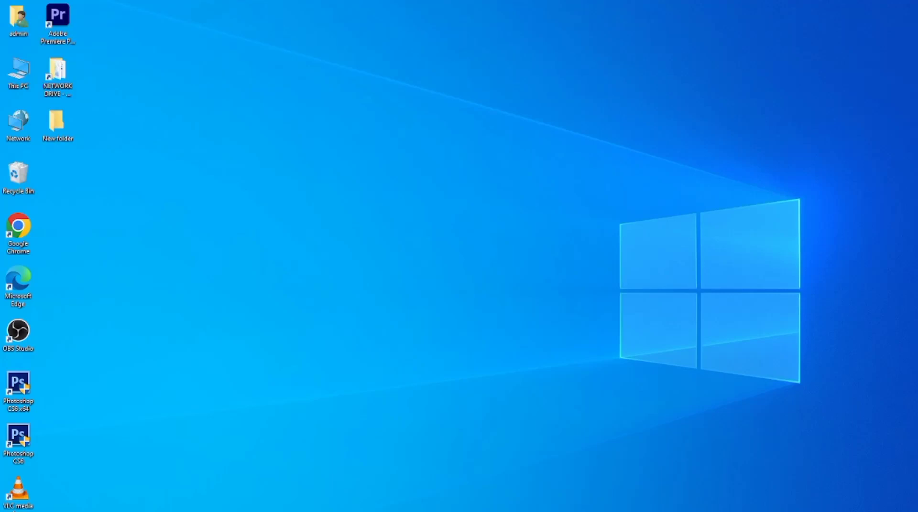
Step: Launch Adobe Premiere Pro 2021 from Windows search
key(super+s)
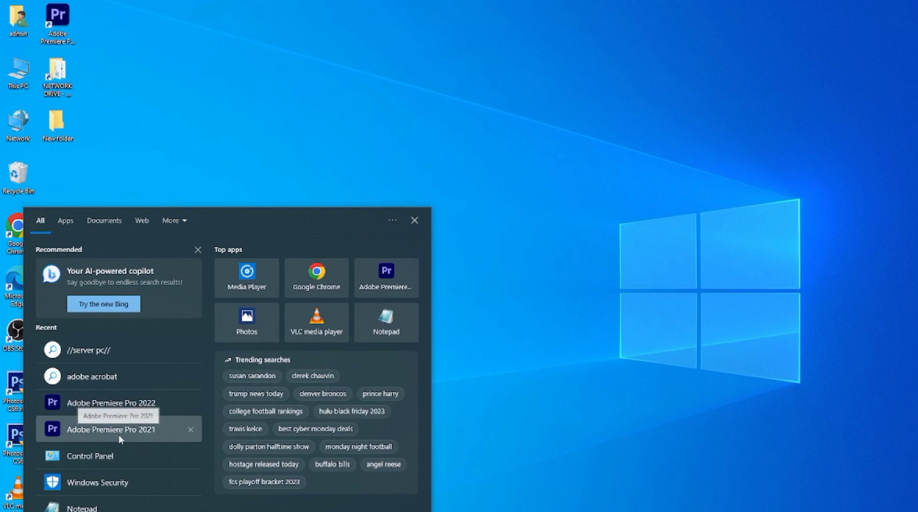
click(119, 435)
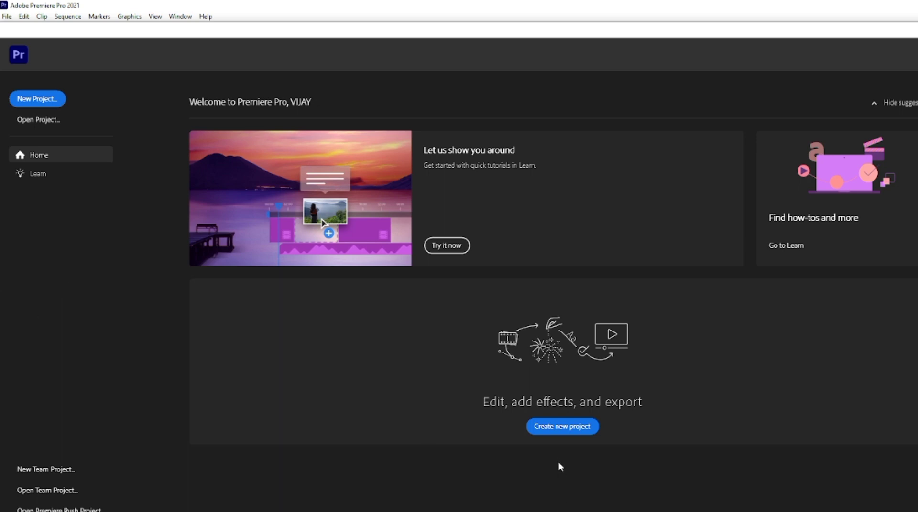
Step: Start a new project from the Premiere Pro Home screen
click(7, 17)
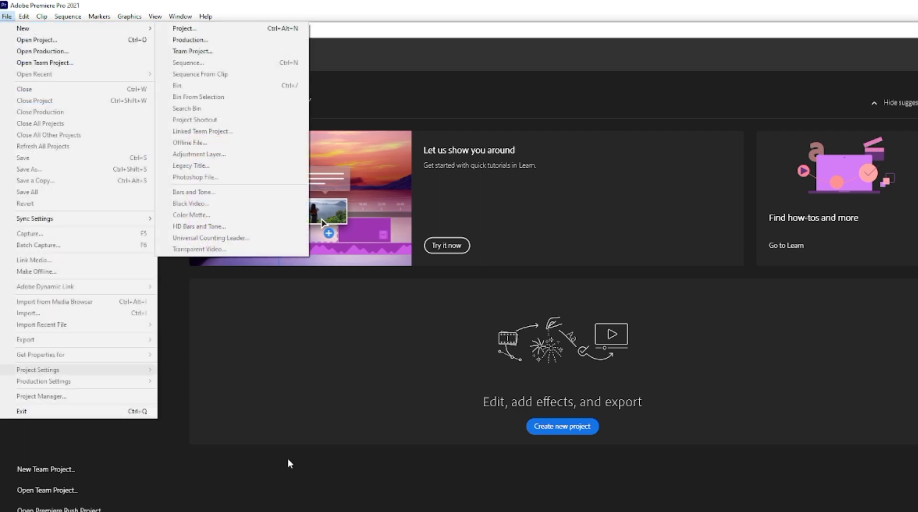
click(550, 483)
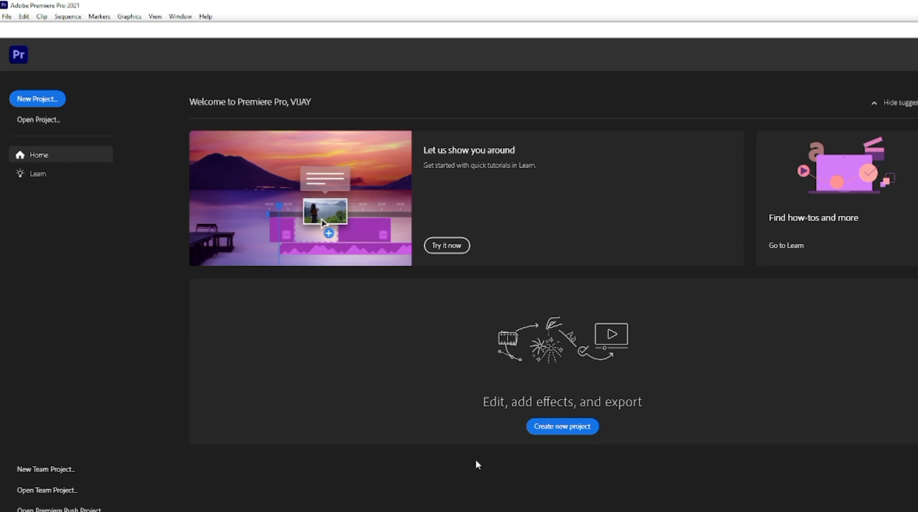
click(554, 431)
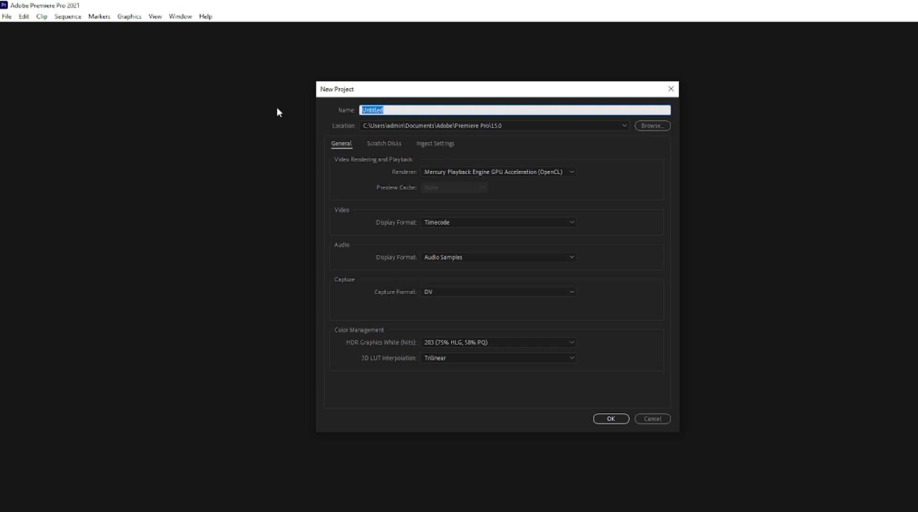
Step: Replace 'Untitled' with the custom project name, keep DV capture format, and create the project
click(392, 111)
drag(406, 110, 325, 124)
text(vj)
text(iy)
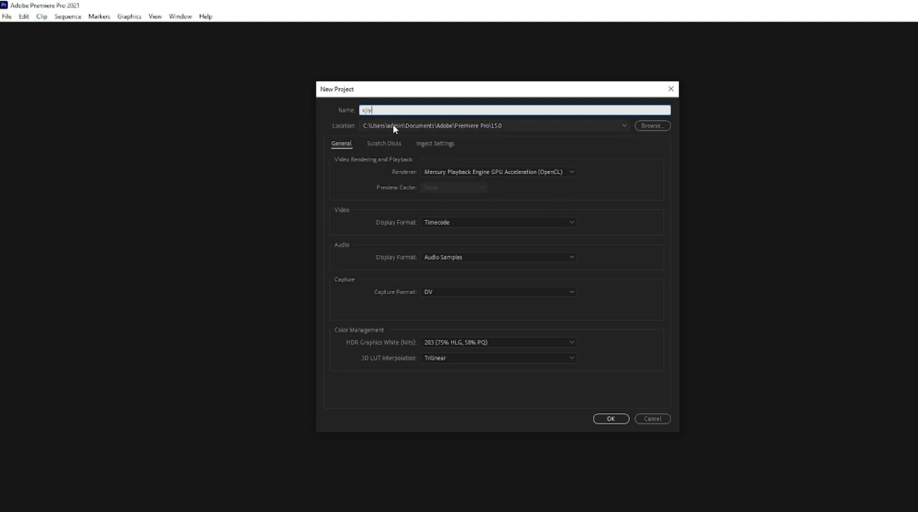
key(BackSpace)
key(BackSpace)
key(BackSpace)
key(BackSpace)
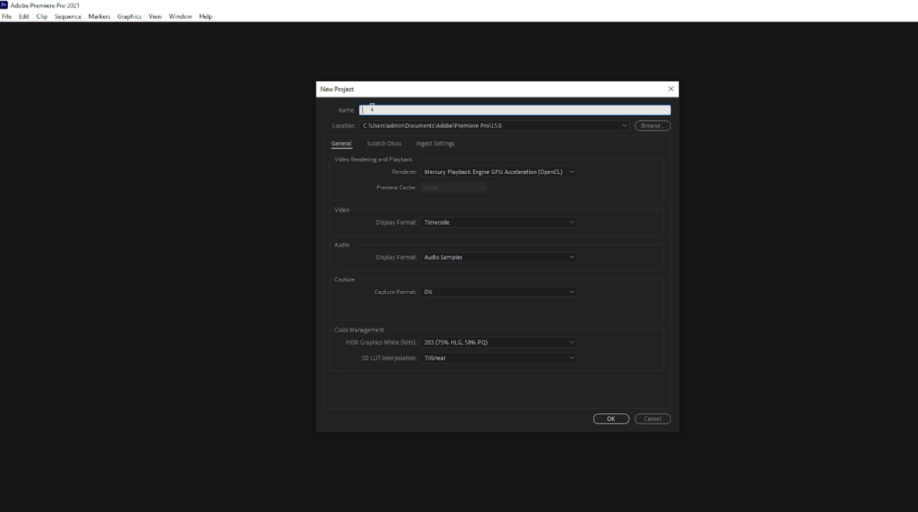
text(vijay)
click(561, 293)
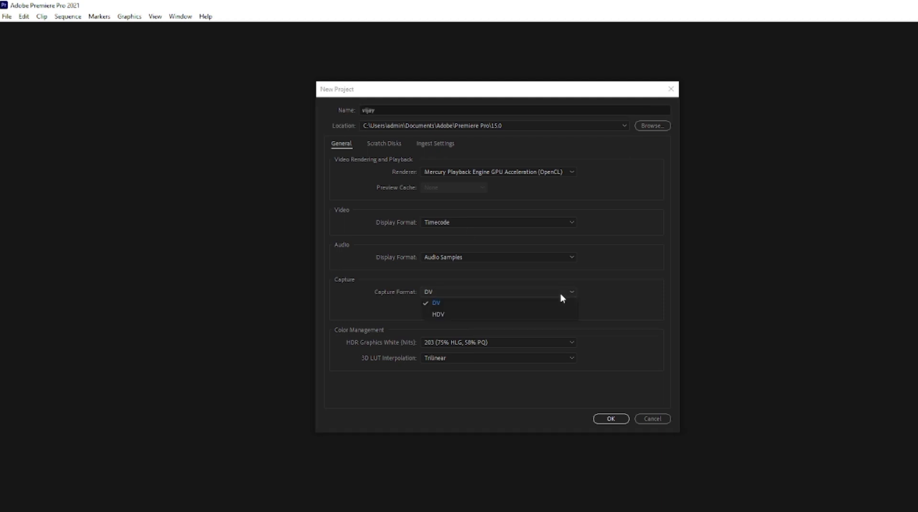
click(638, 292)
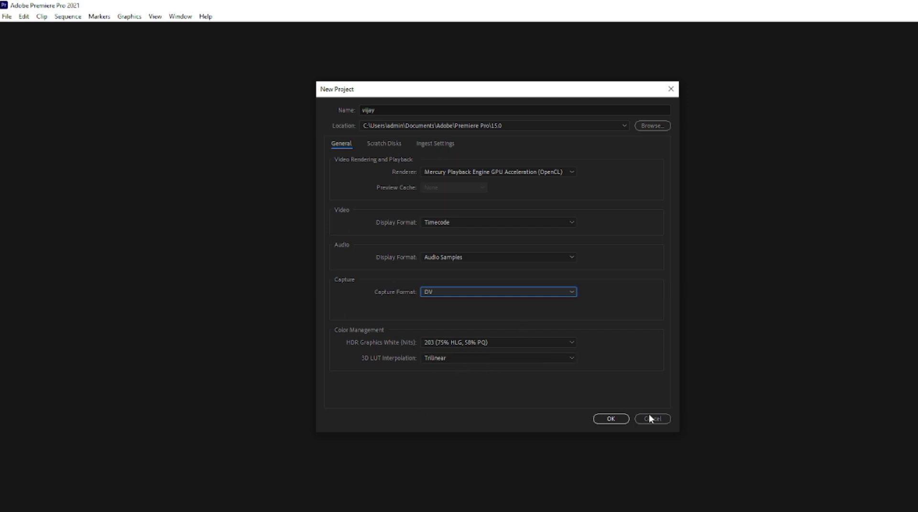
click(611, 419)
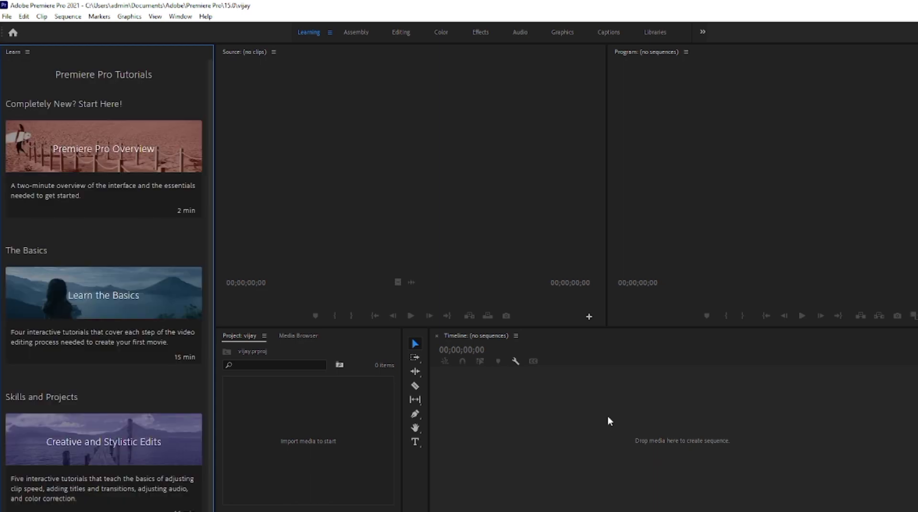
Step: Import videoplayback.mp4 from the Downloads folder into the Project panel
double_click(280, 444)
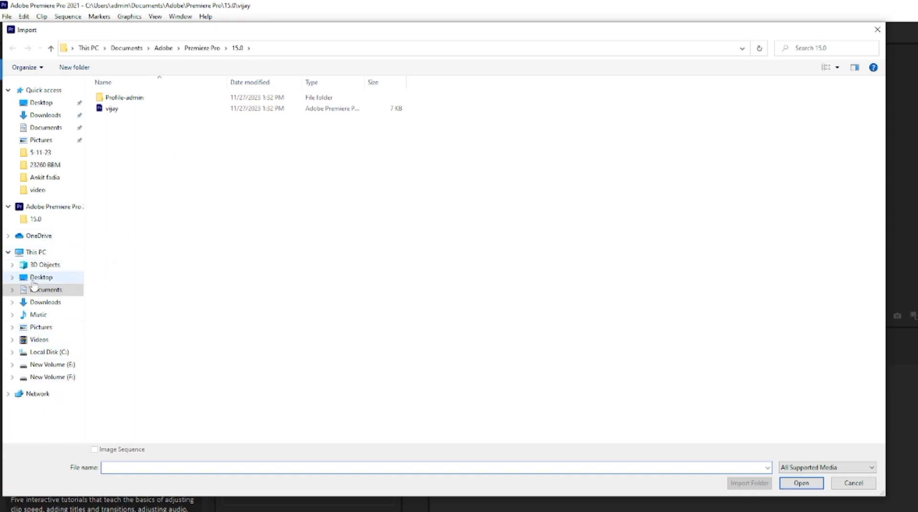
click(44, 116)
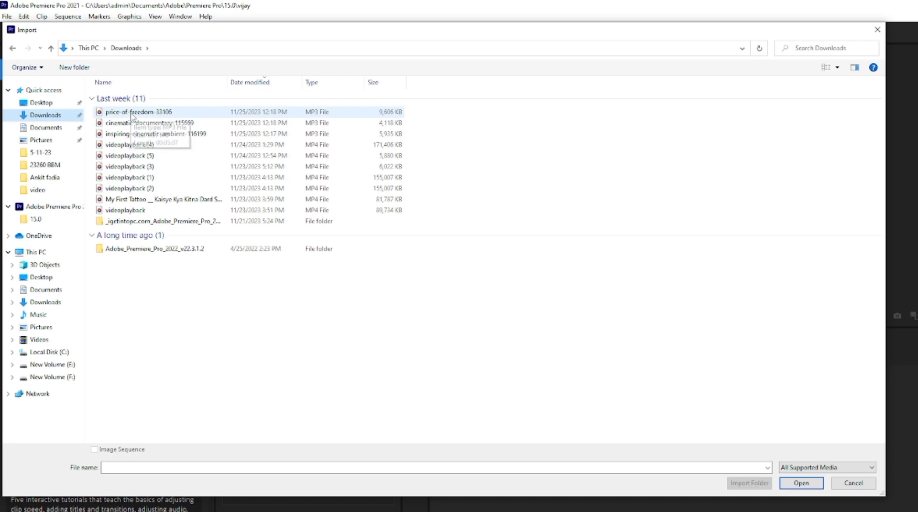
click(124, 210)
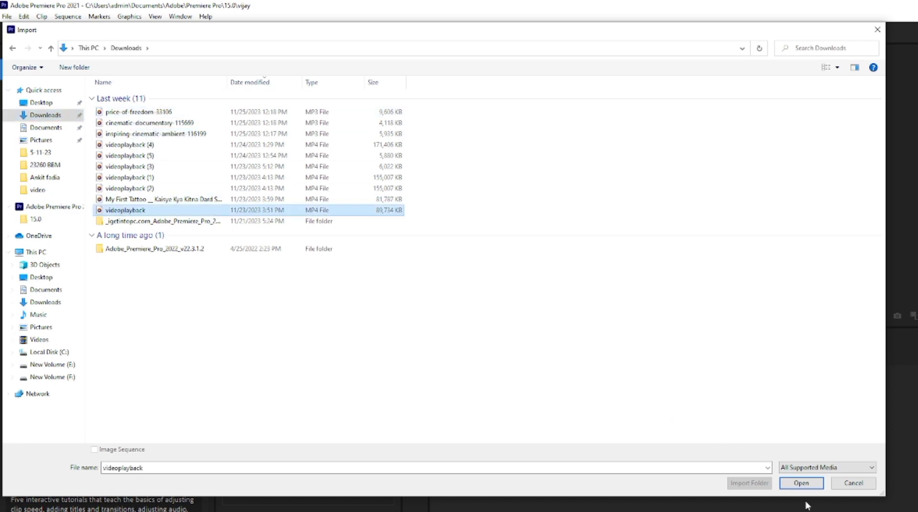
click(806, 484)
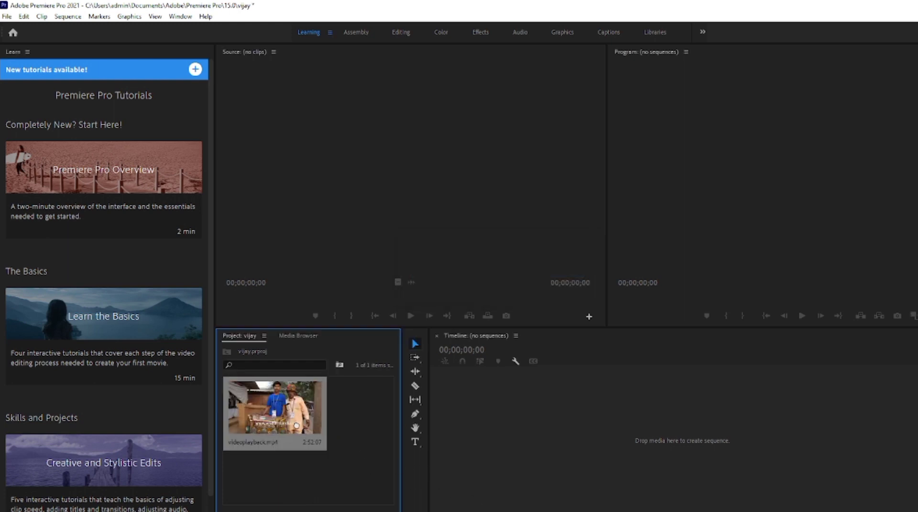
Step: Drag the clip onto the Timeline to make a videoplayback sequence, delete the clip, and close the sequence
drag(296, 425, 572, 464)
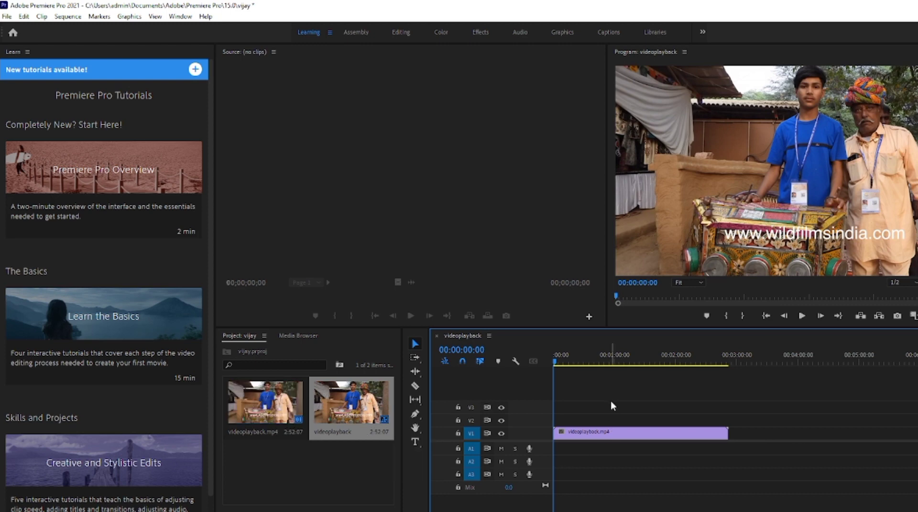
key(Delete)
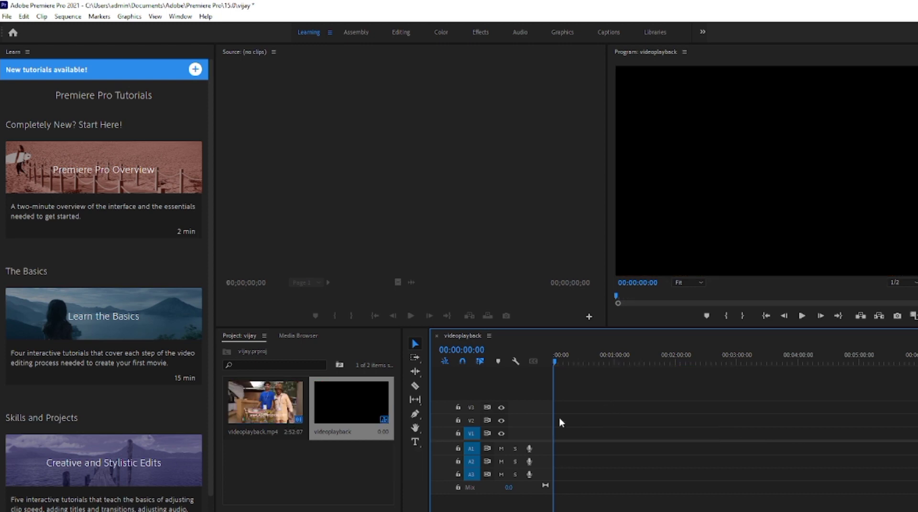
click(437, 336)
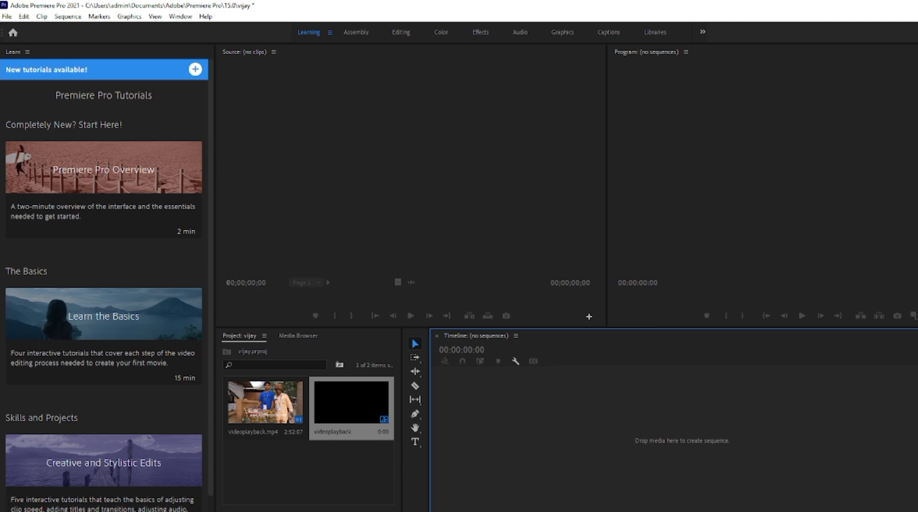
Step: Widen the Project panel and choose New Item > Sequence to open the New Sequence dialog
right_click(305, 469)
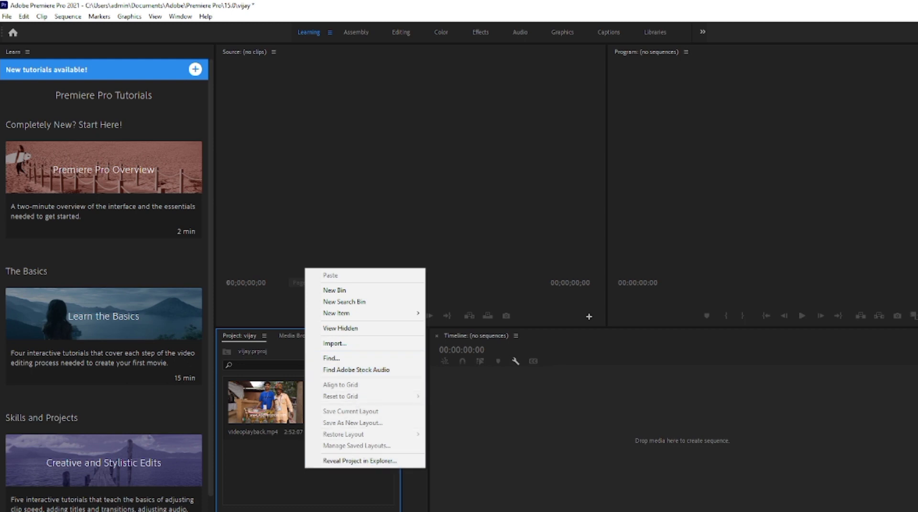
click(287, 488)
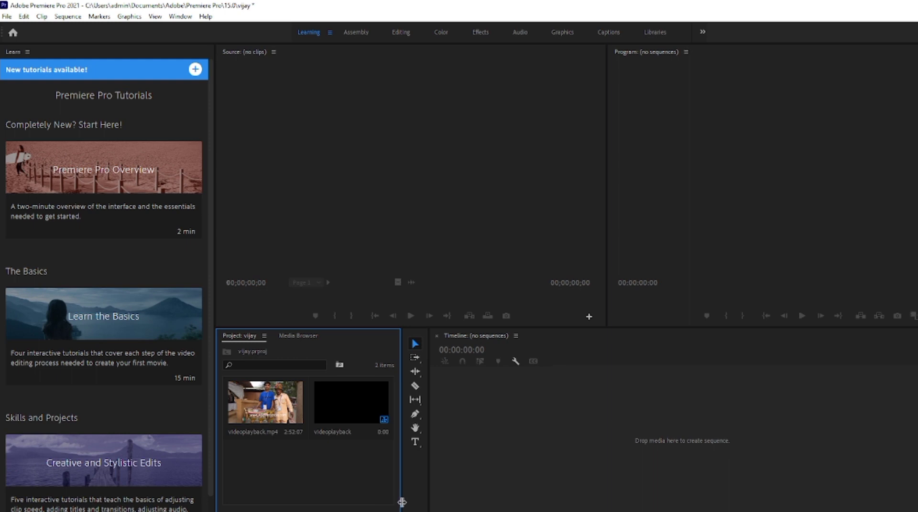
drag(407, 502, 451, 502)
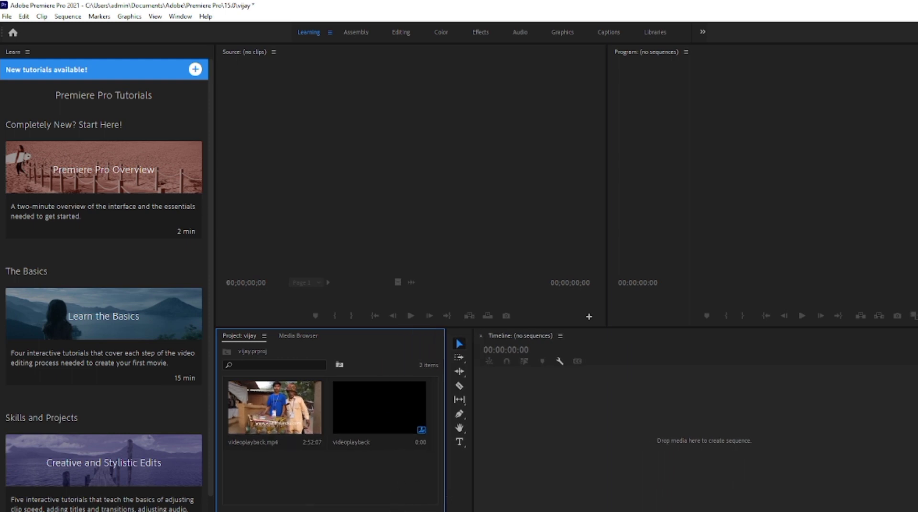
click(411, 509)
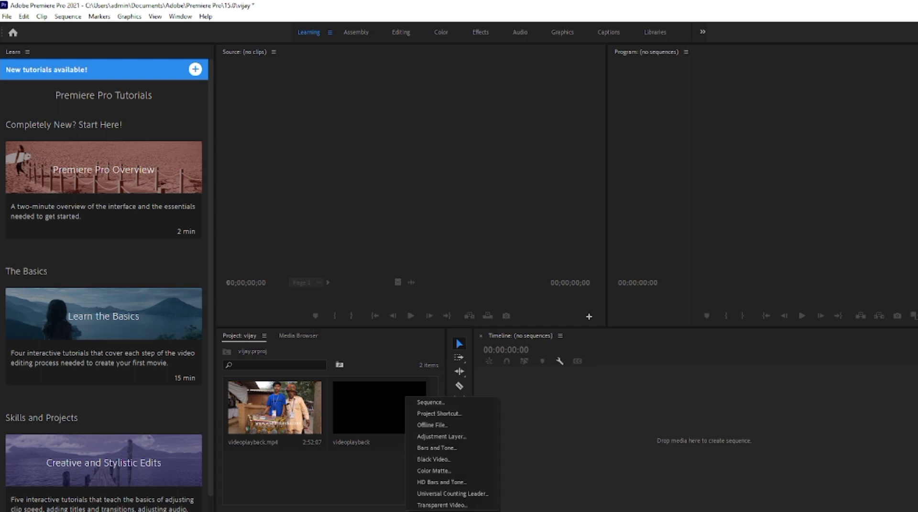
click(467, 405)
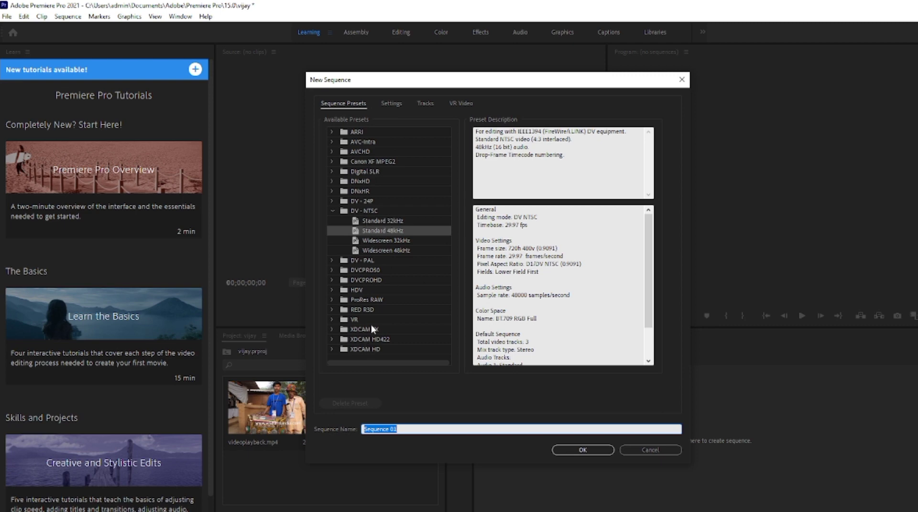
Step: Select the square-pixel AVCHD > 1080i > AVCHD 1080i25 (50i) preset for the new sequence
click(333, 151)
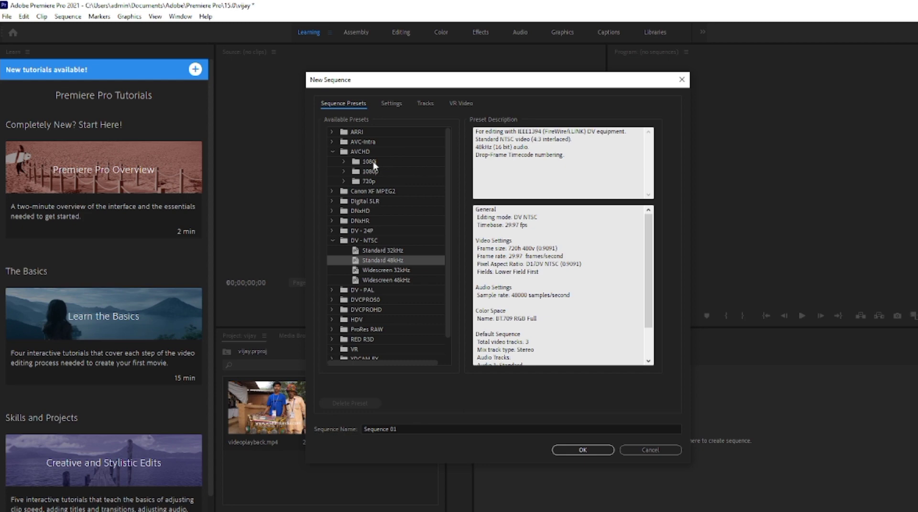
click(377, 164)
click(343, 162)
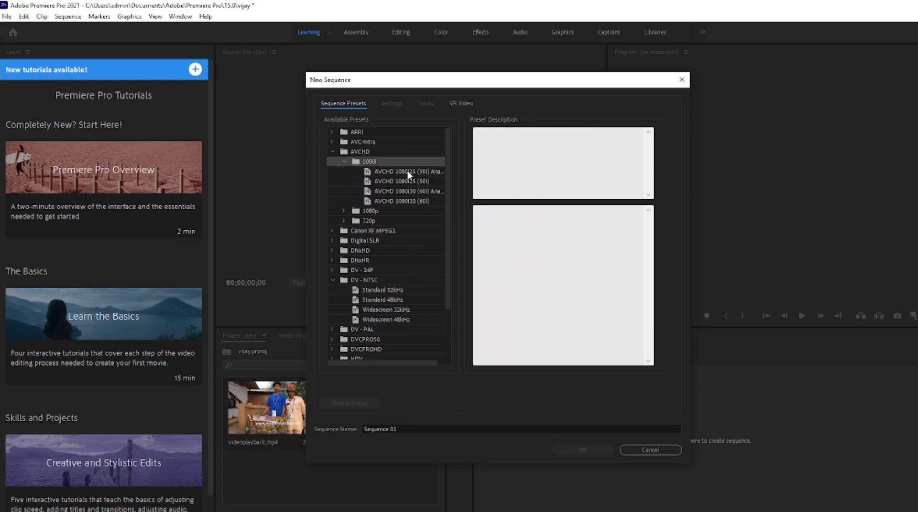
click(407, 171)
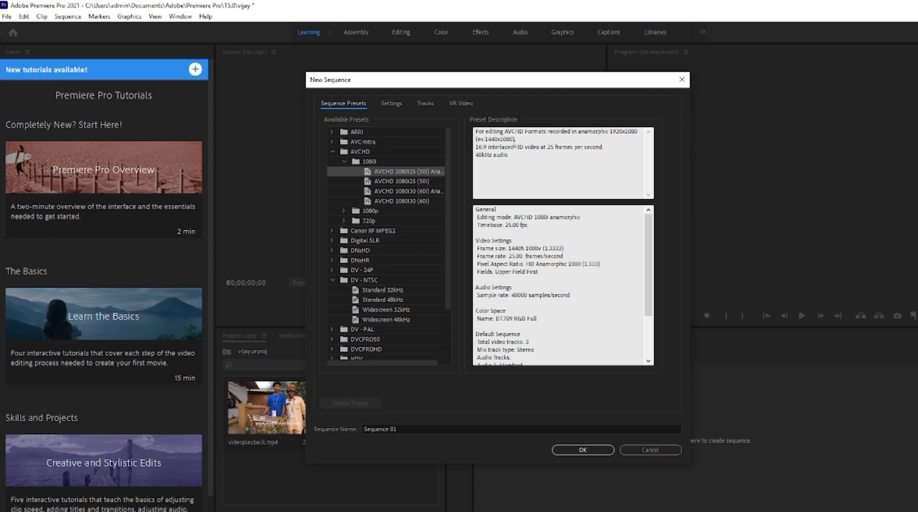
click(404, 182)
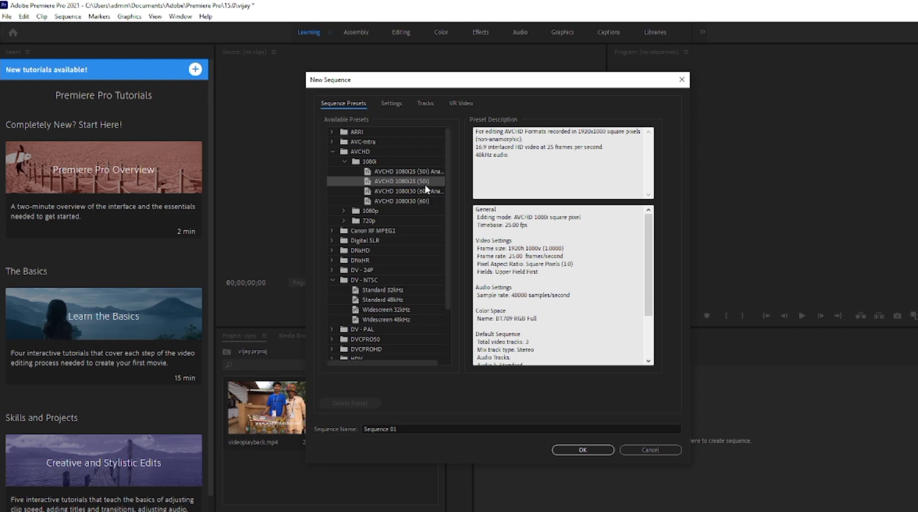
Step: Create Sequence 01, preview videoplayback.mp4 in the Source monitor, and drag it onto the V1/A1 tracks
click(579, 451)
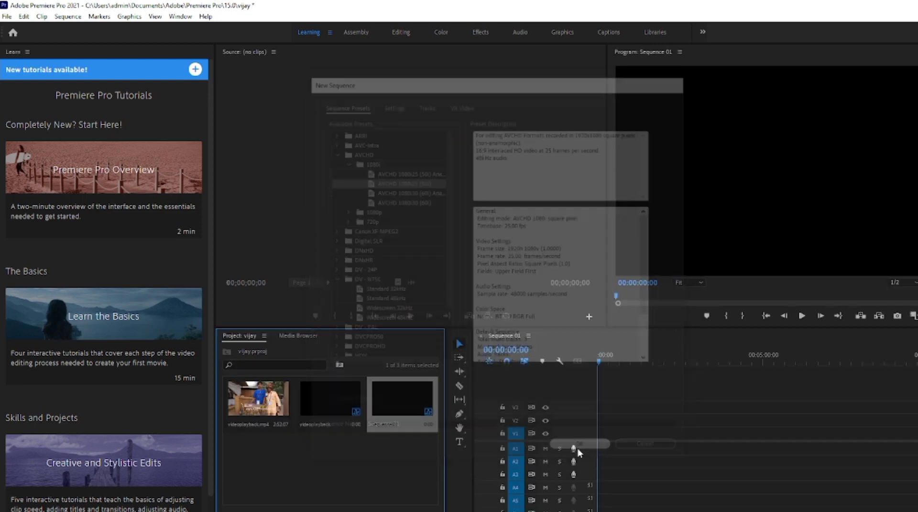
drag(663, 360, 711, 362)
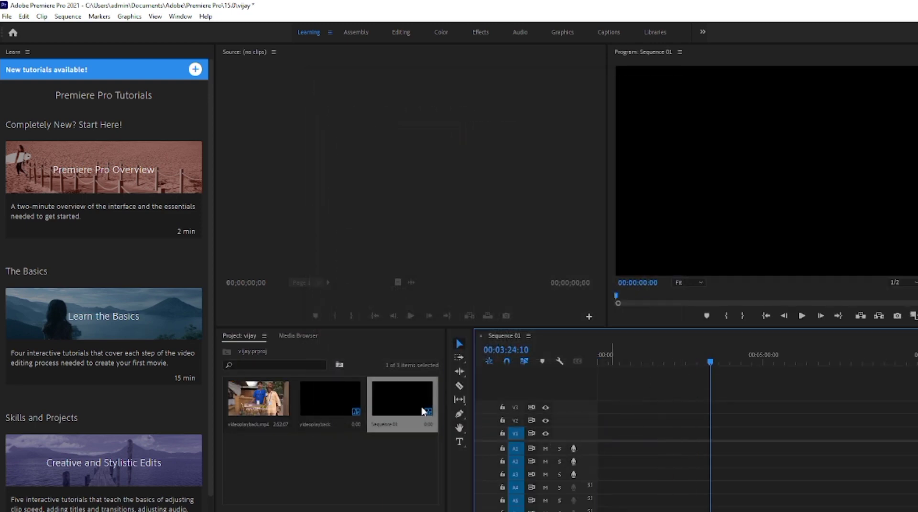
double_click(243, 405)
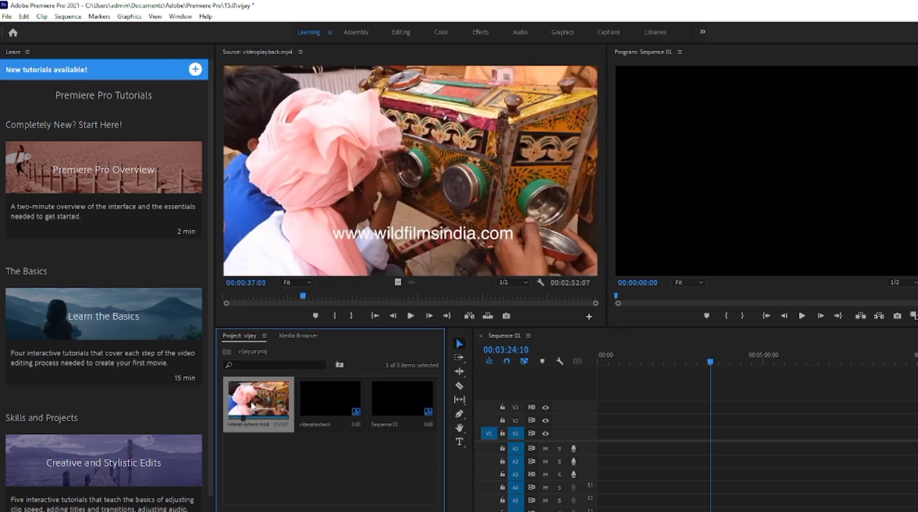
drag(243, 405, 715, 446)
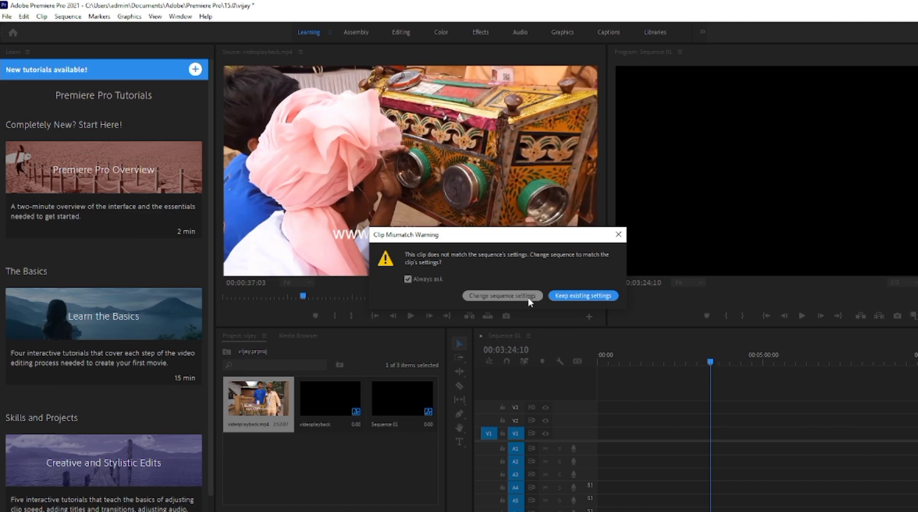
Step: Change Sequence 01's settings to match the clip, then scrub the playhead from 00:04:10:14 past 00:05:28:18
click(516, 296)
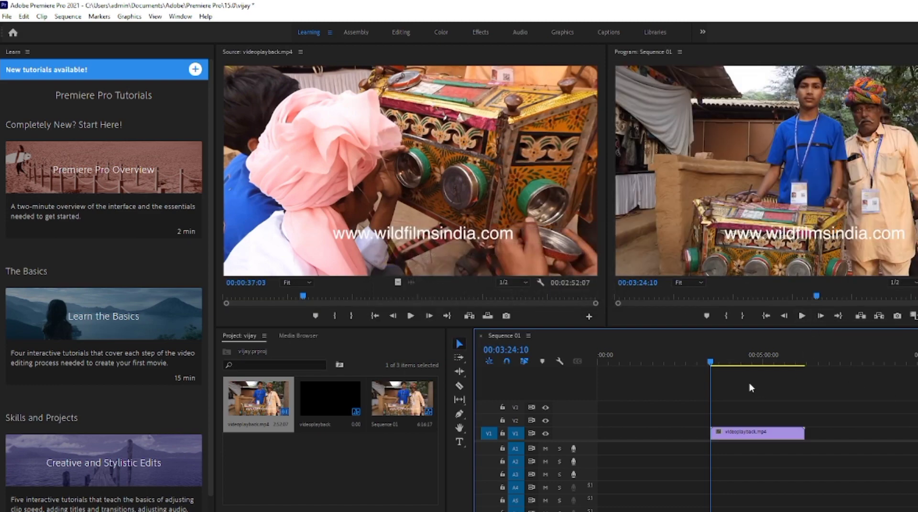
click(736, 363)
click(778, 363)
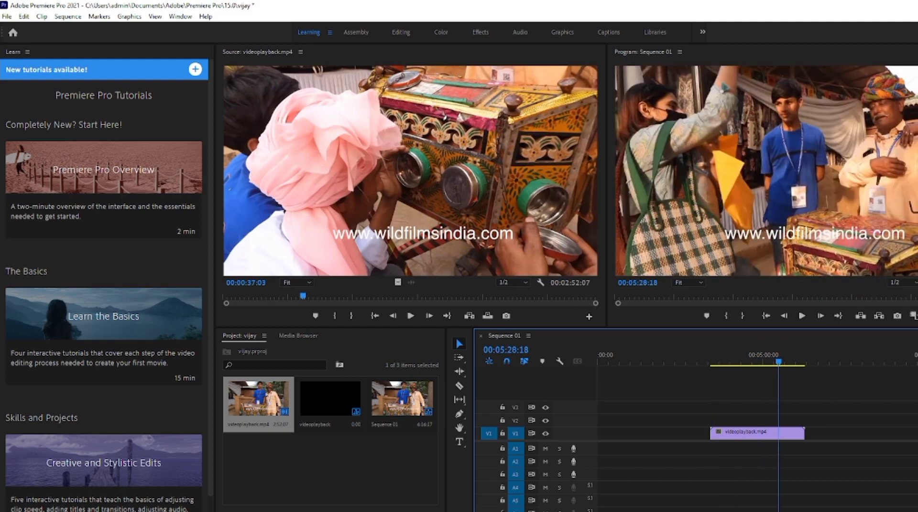
mouse_move(744, 363)
mouse_down()
mouse_move(809, 366)
mouse_move(761, 361)
mouse_up()
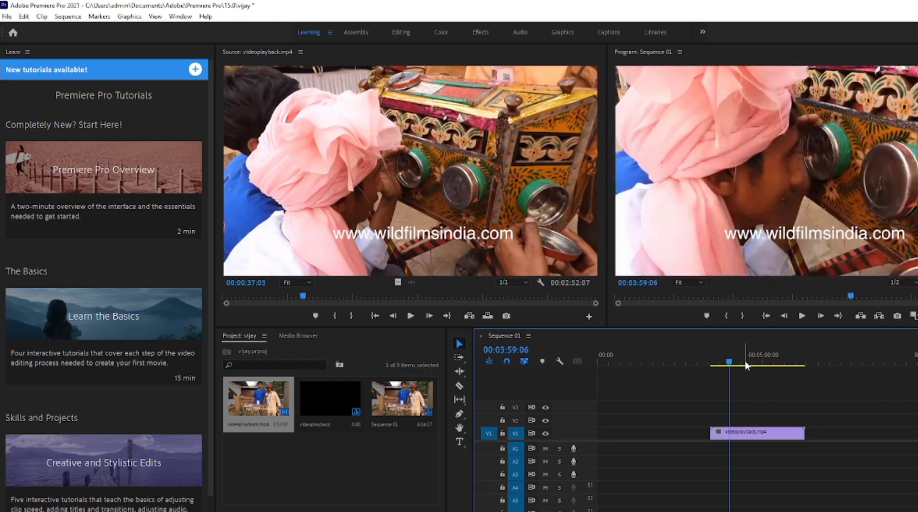
Step: Scrub between 00:03:56:11 and 00:05:33:11, zoom the timeline out twice, and park at 00:05:26:21
click(730, 363)
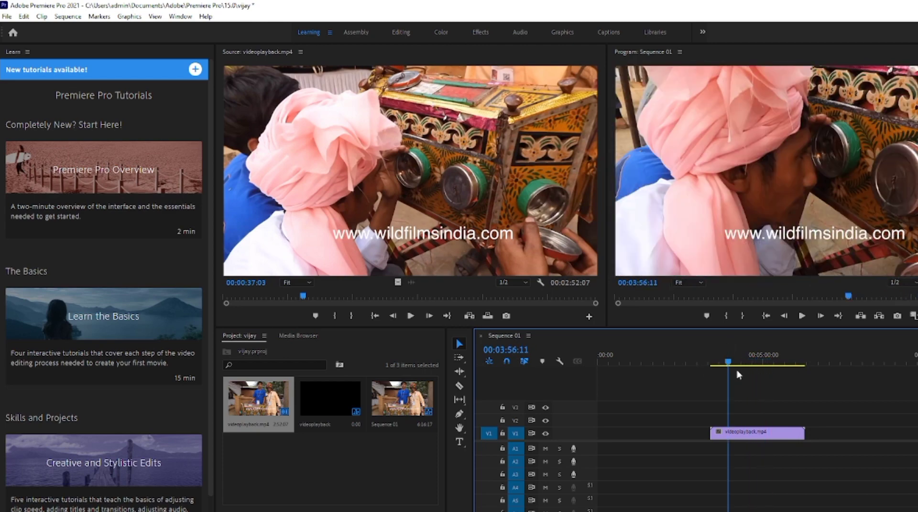
click(782, 361)
drag(782, 360, 820, 363)
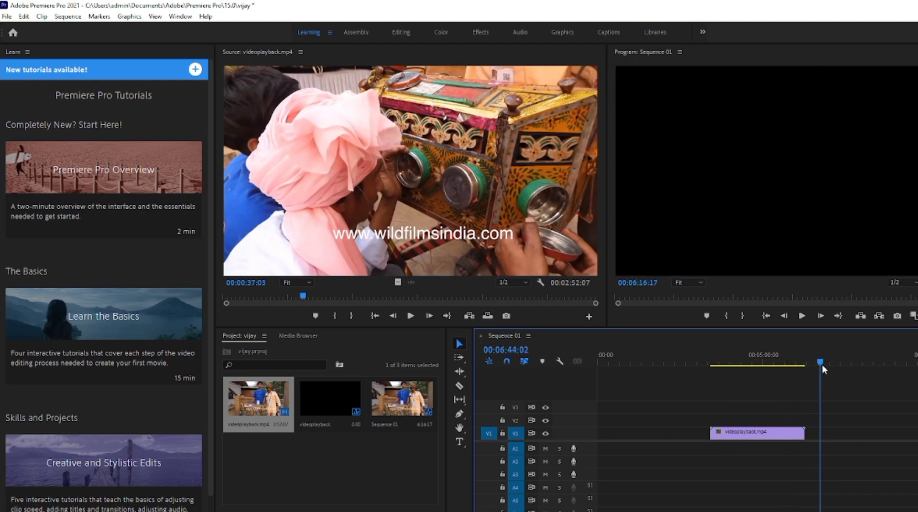
key(minus)
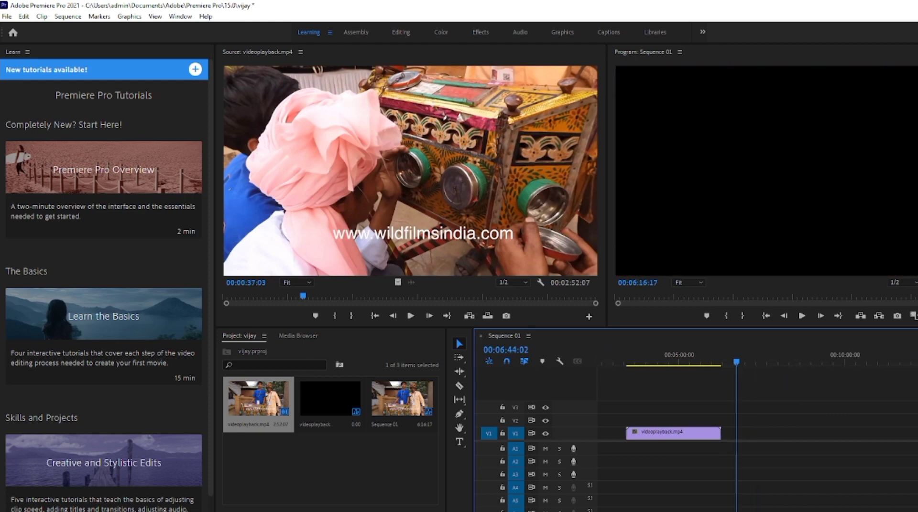
key(minus)
click(640, 363)
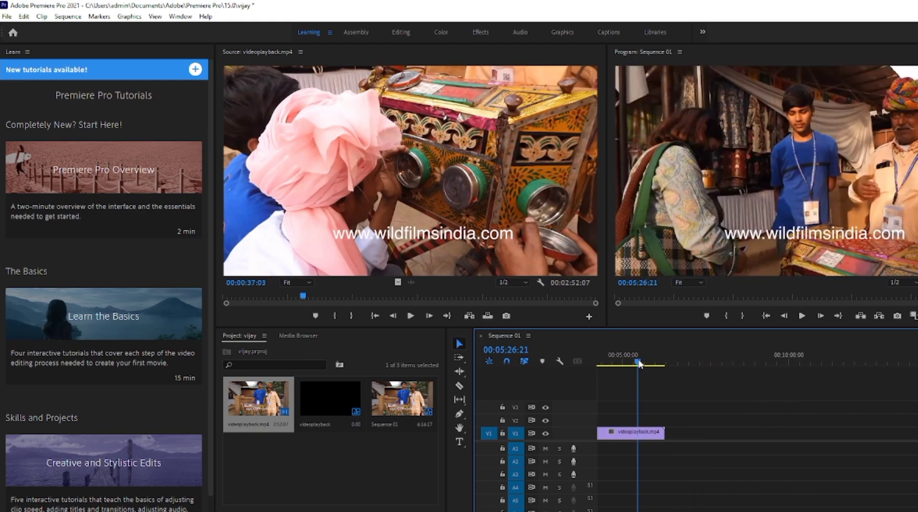